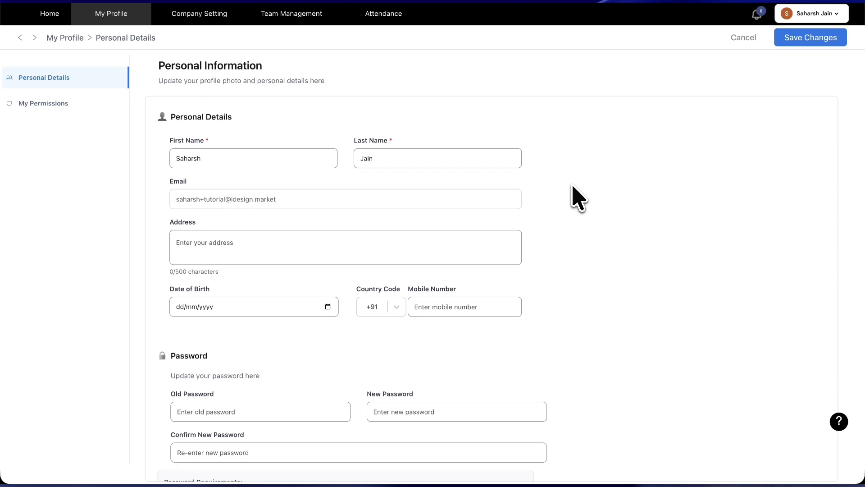
# Step: Open My Permissions and review the SuperAdmin role's permissions across all modules
pyautogui.scroll(-1, 578, 199)
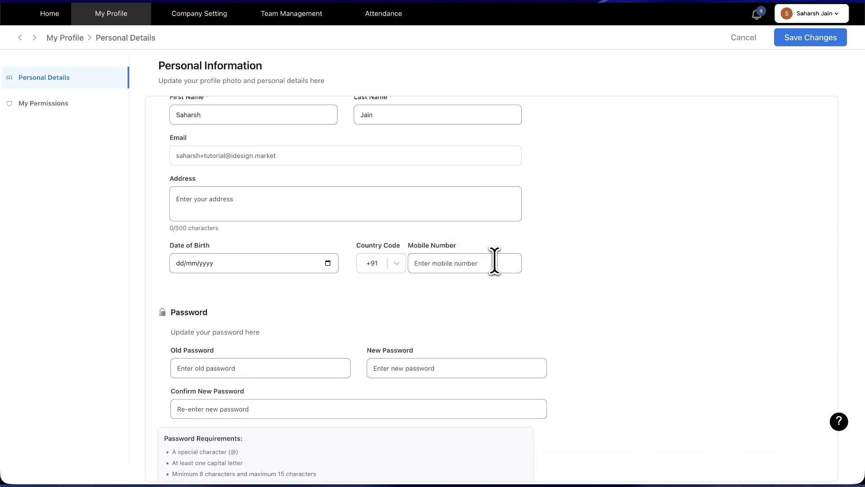
pyautogui.click(429, 200)
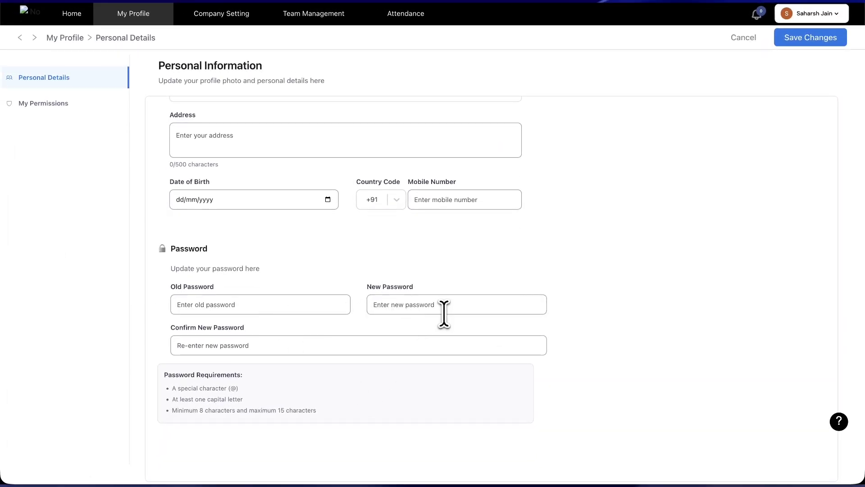
pyautogui.click(103, 106)
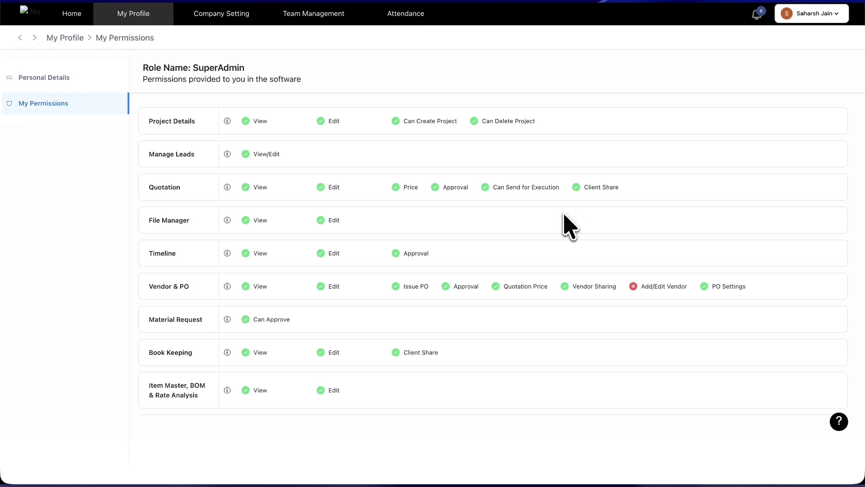
pyautogui.scroll(-5, 563, 215)
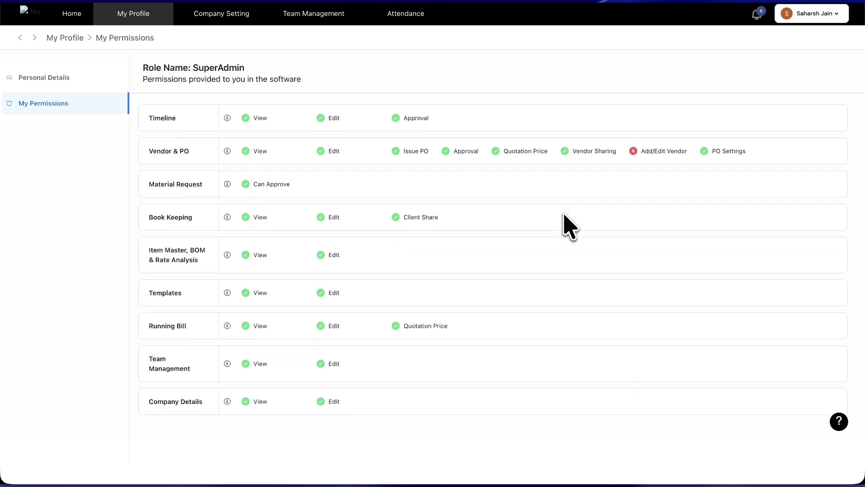
pyautogui.scroll(5, 564, 215)
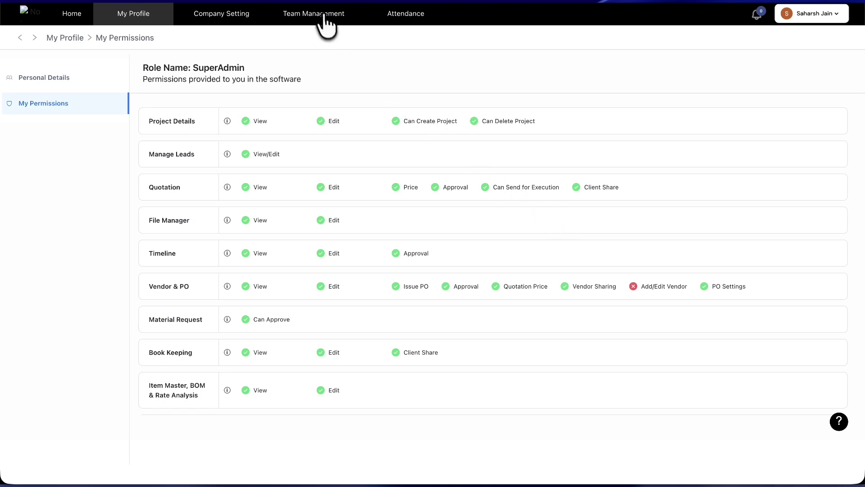
# Step: Go to Team Management's Active Users and open the Add menu
pyautogui.click(324, 17)
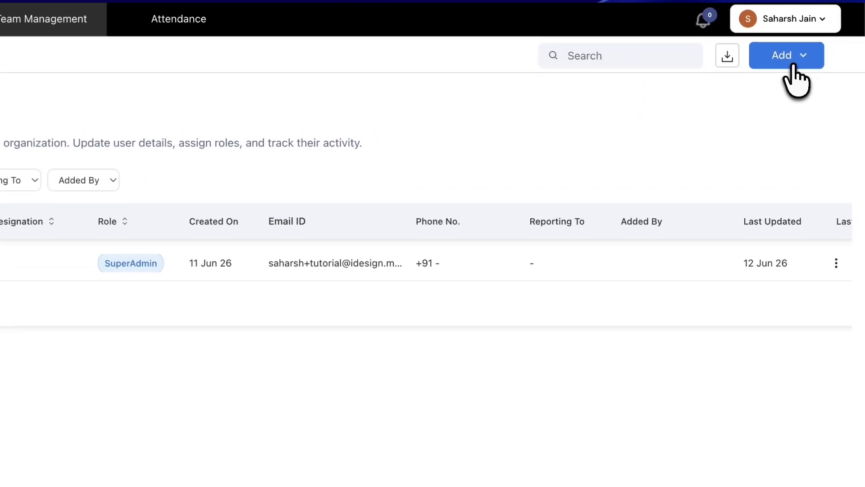
pyautogui.click(793, 66)
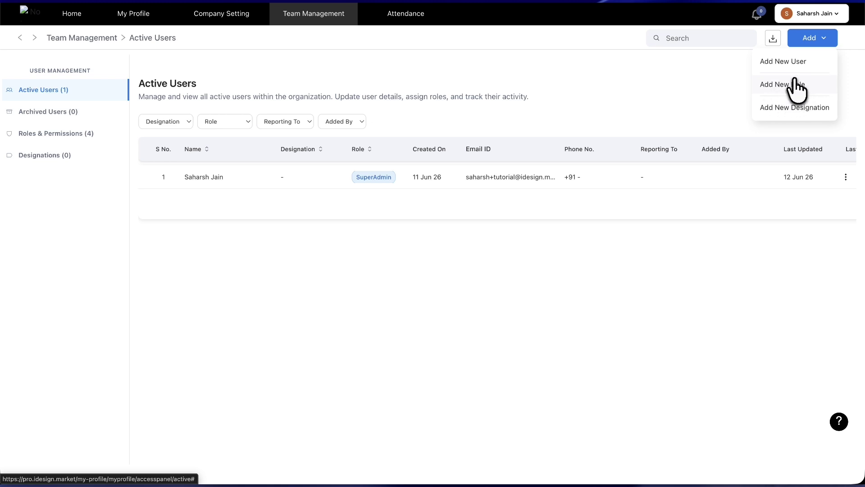
# Step: Start a new role and tick, then untick, Team Management's View permission
pyautogui.click(796, 85)
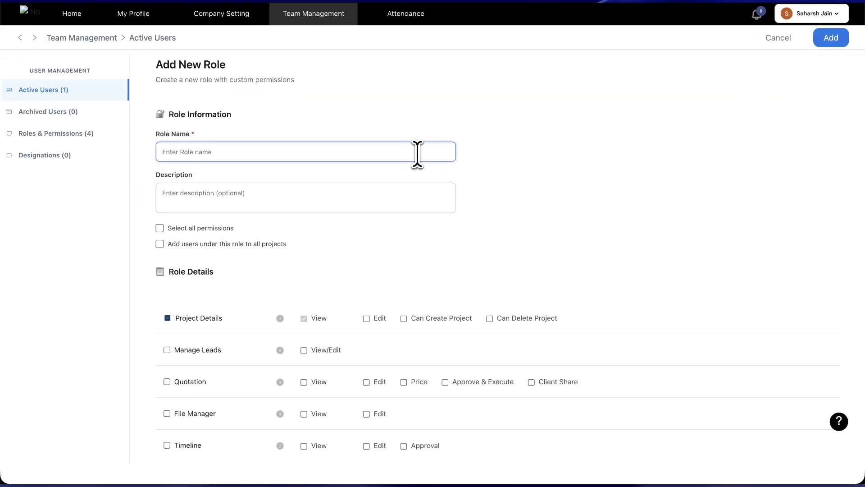
pyautogui.scroll(-5, 408, 257)
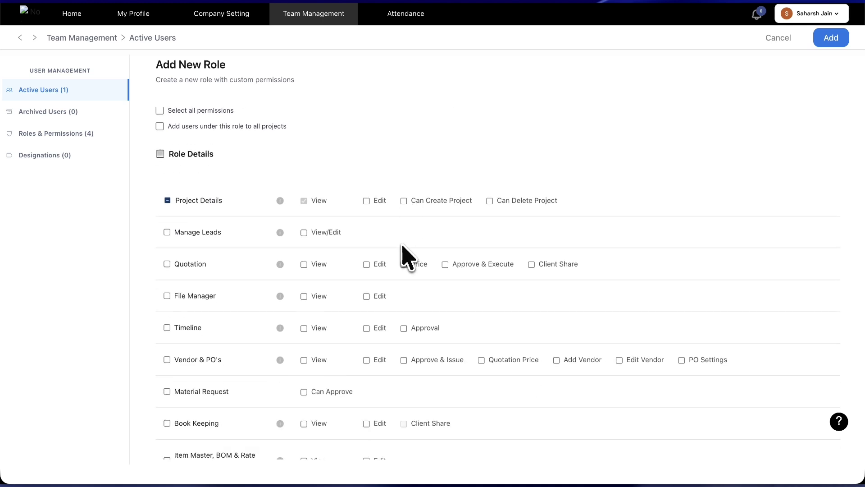
pyautogui.scroll(-2, 408, 257)
pyautogui.scroll(-3, 408, 257)
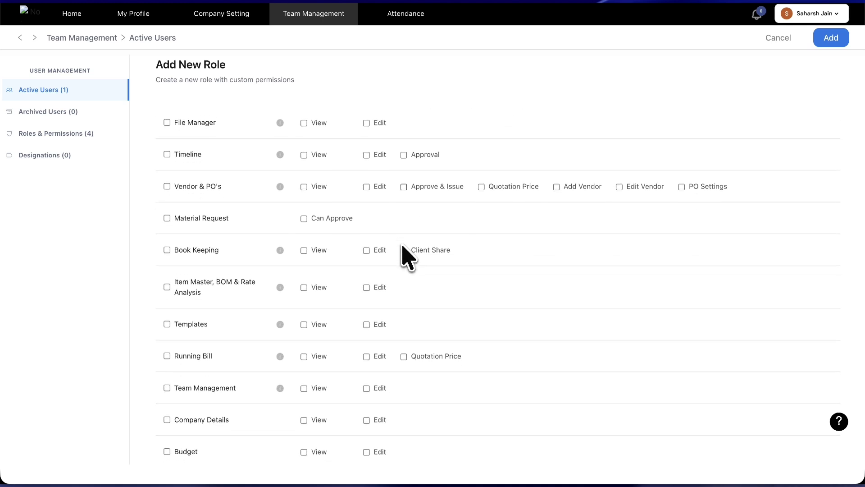
pyautogui.scroll(-4, 402, 248)
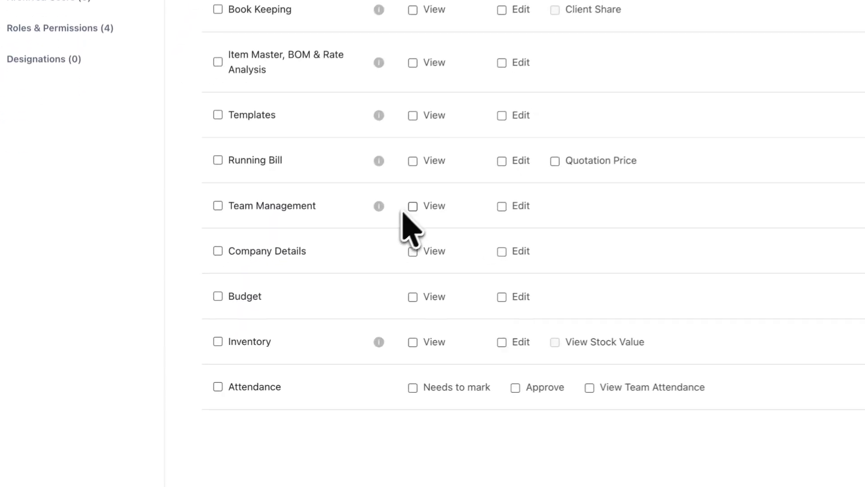
pyautogui.click(414, 206)
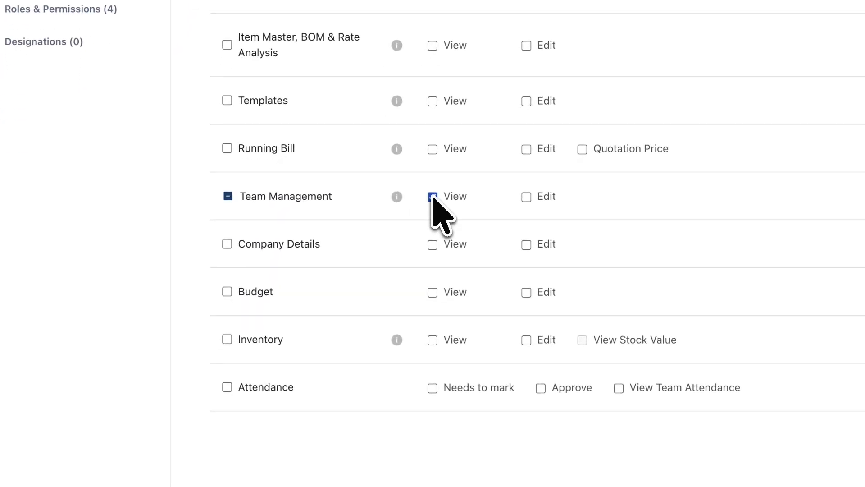
pyautogui.click(433, 197)
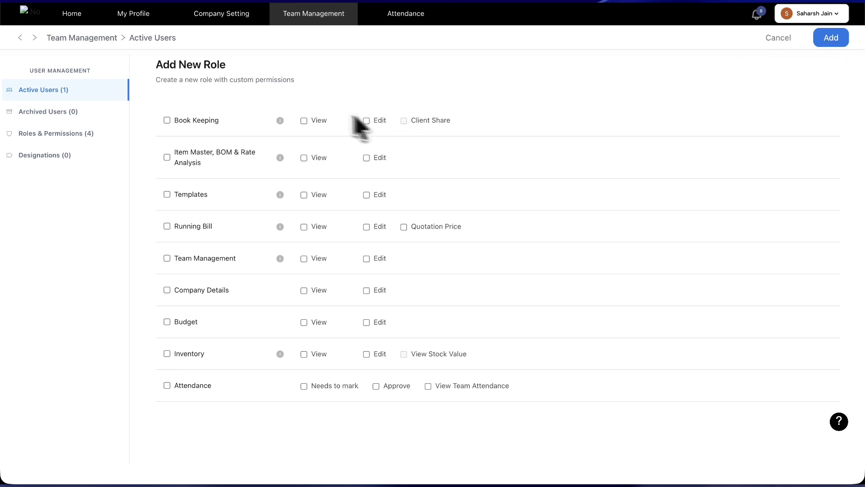
# Step: Look over the five roles, then open the empty Designations list and its Add menu
pyautogui.click(130, 167)
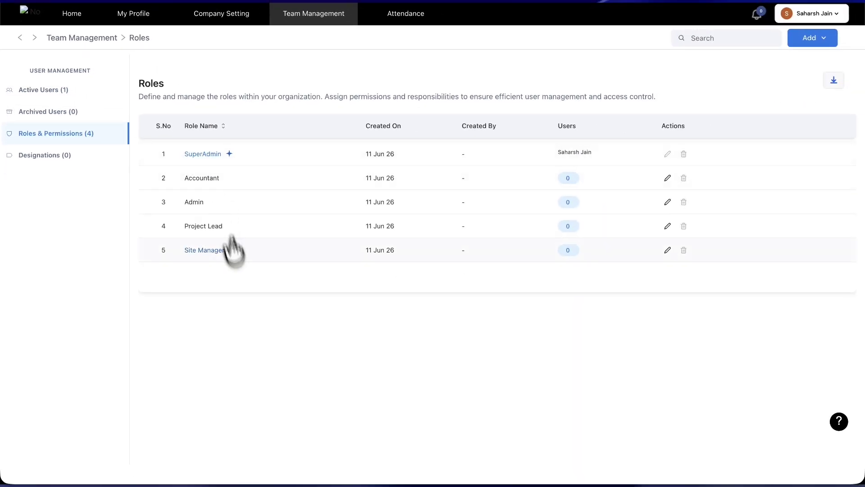
pyautogui.click(62, 156)
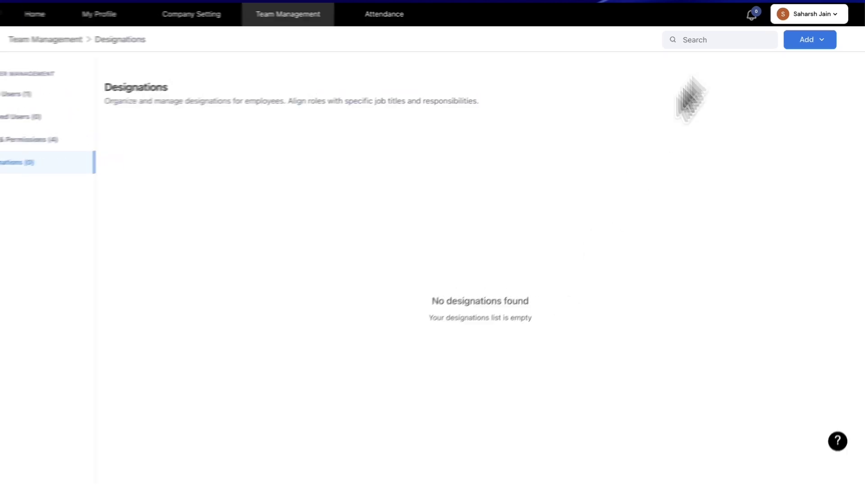
pyautogui.click(811, 38)
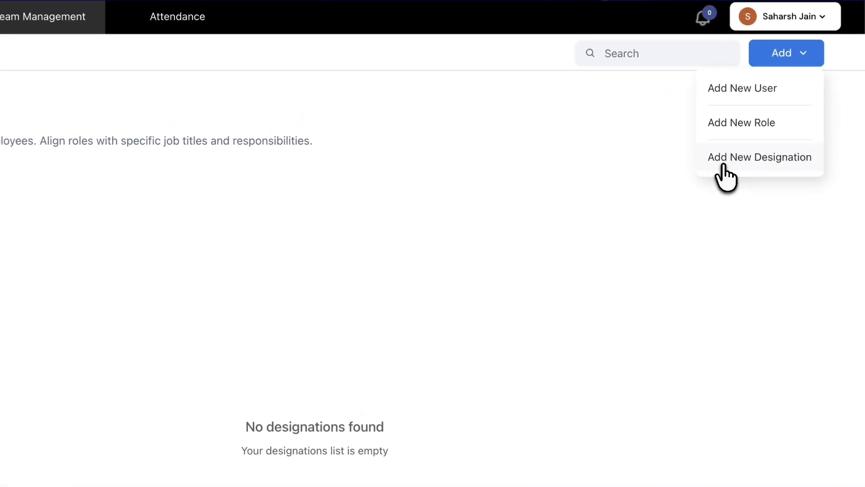
# Step: Create a new designation named 'Site Supervisor'
pyautogui.click(723, 165)
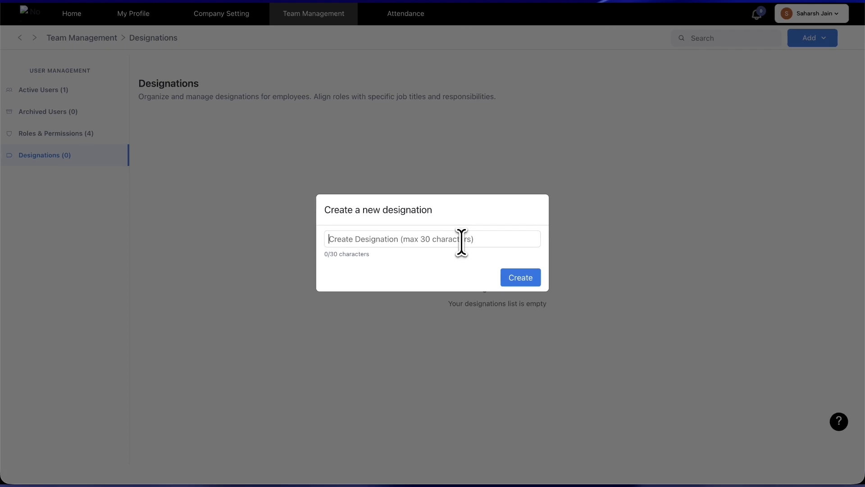
pyautogui.write('Site Supervisor')
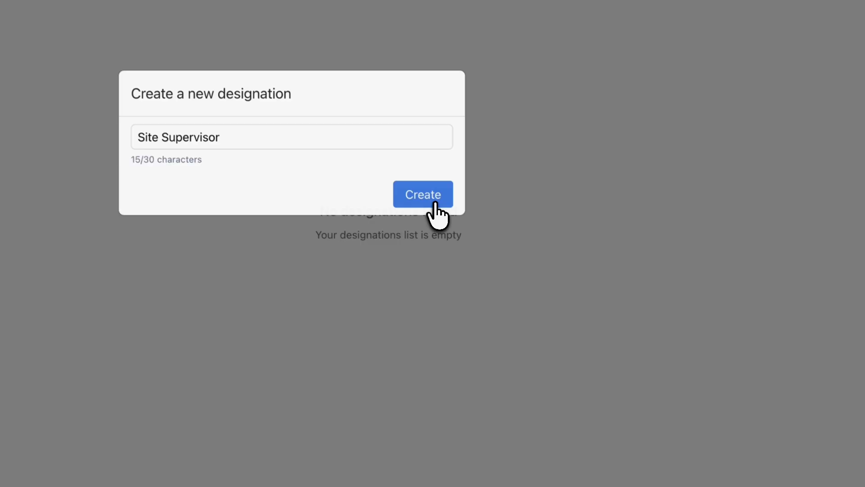
pyautogui.click(525, 278)
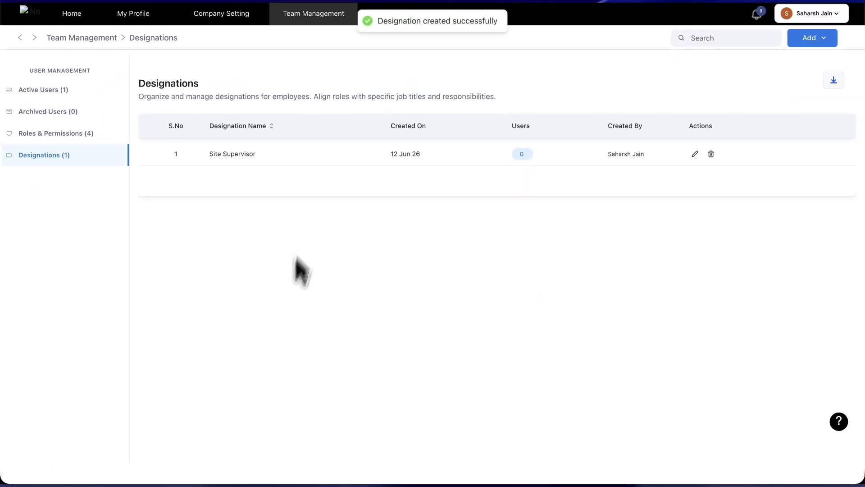
# Step: Check the user lists of the Site Supervisor designation and Accountant role, both empty
pyautogui.click(521, 154)
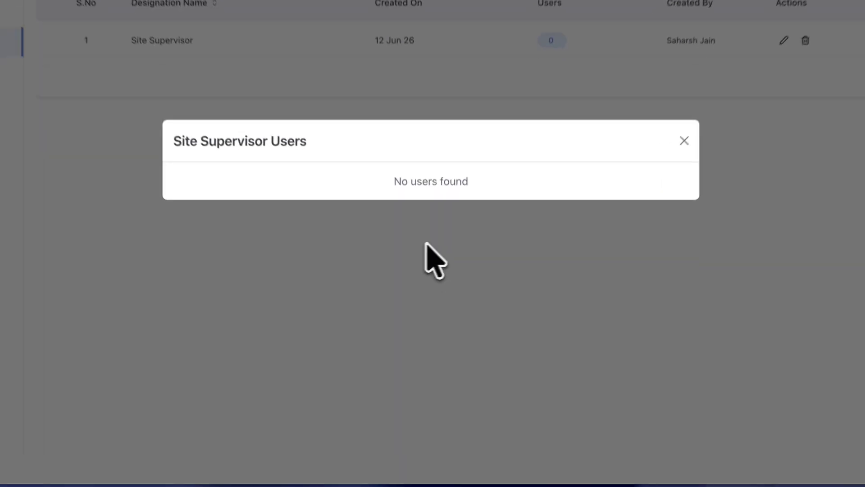
pyautogui.click(406, 250)
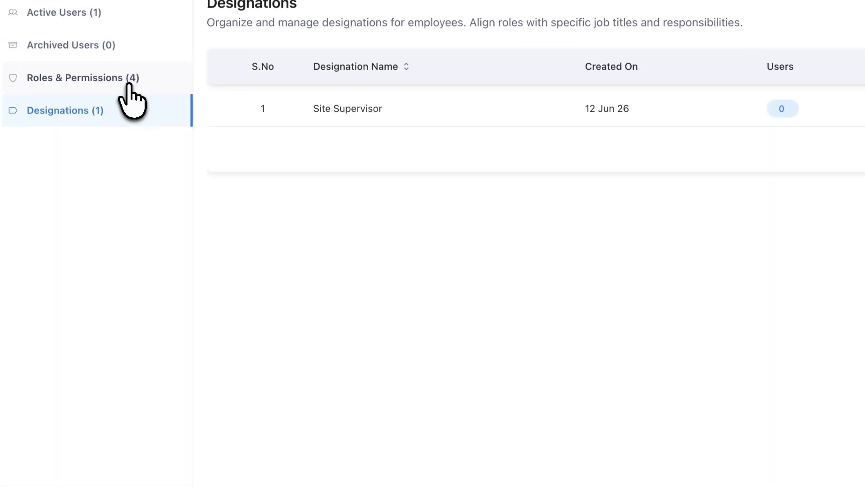
pyautogui.click(130, 81)
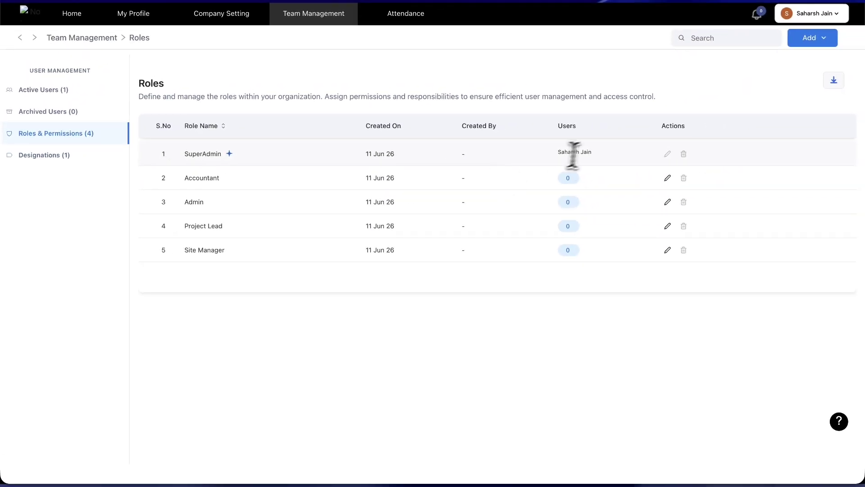
pyautogui.click(566, 178)
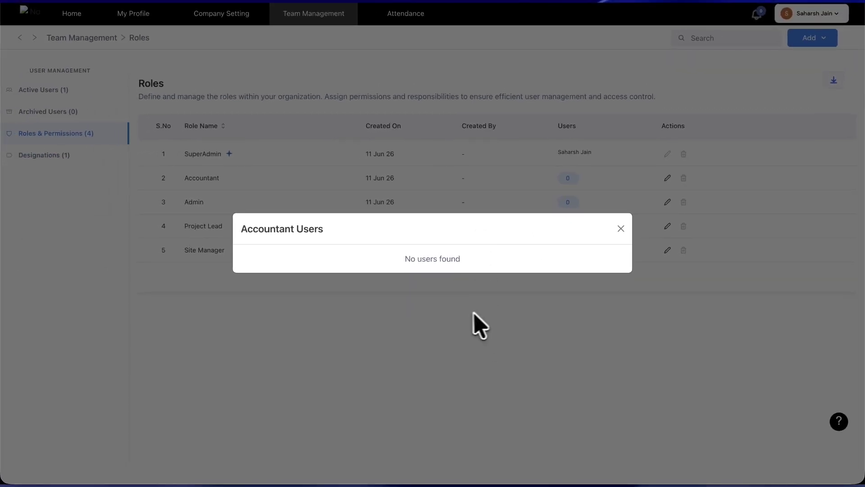
pyautogui.click(215, 342)
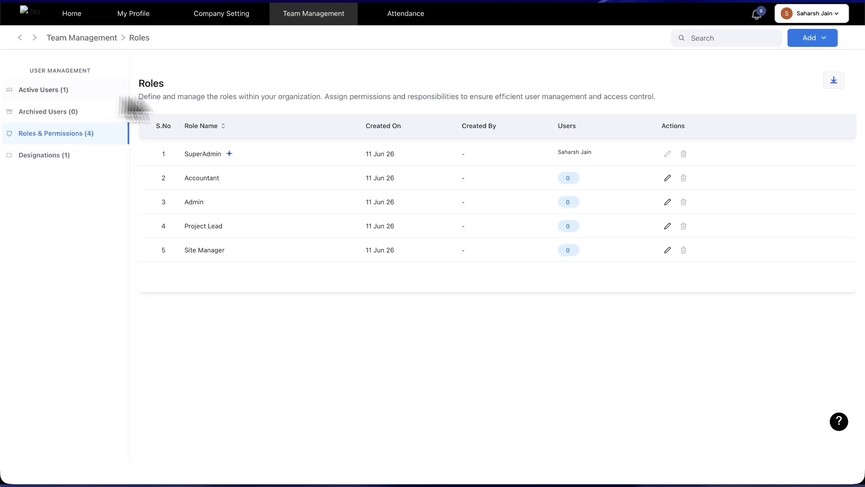
# Step: Start adding a new team member and enter their name
pyautogui.click(816, 38)
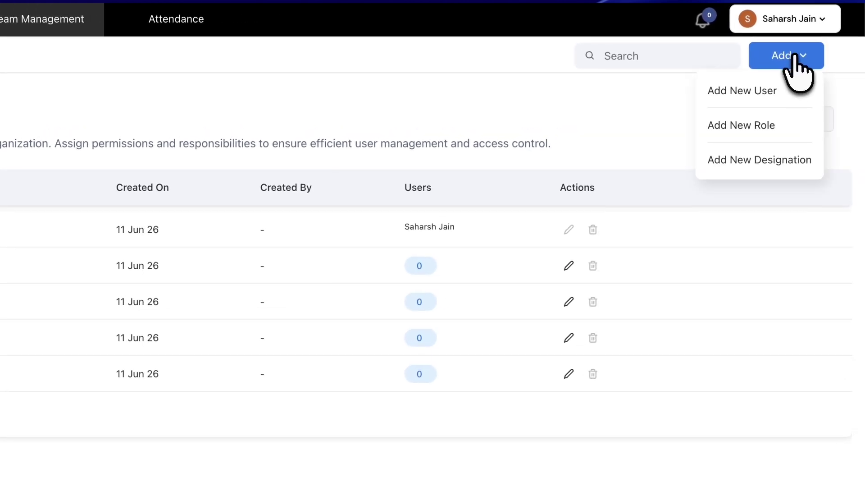
pyautogui.click(763, 90)
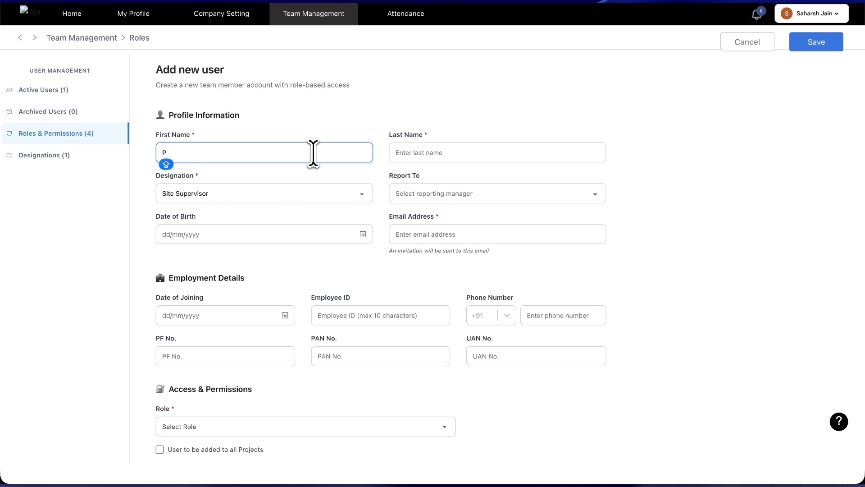
pyautogui.press('Tab')
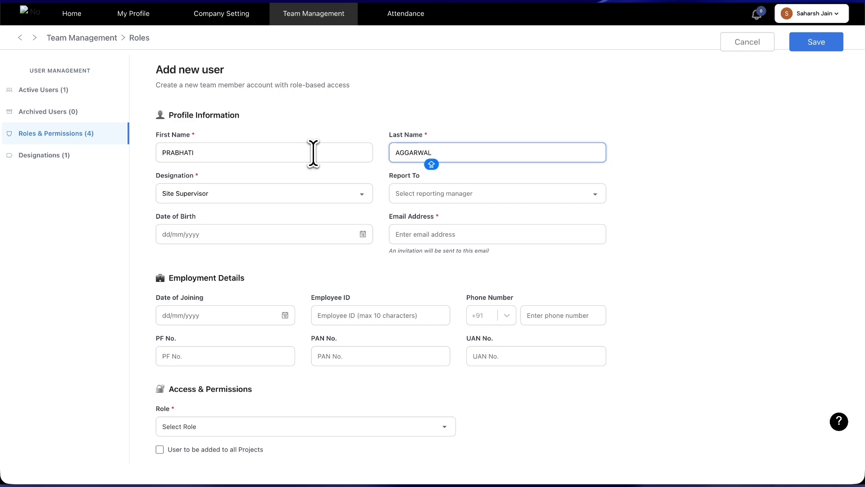
# Step: Create and select the designation 'Customer Success Manager', leaving Report To unset
pyautogui.click(217, 193)
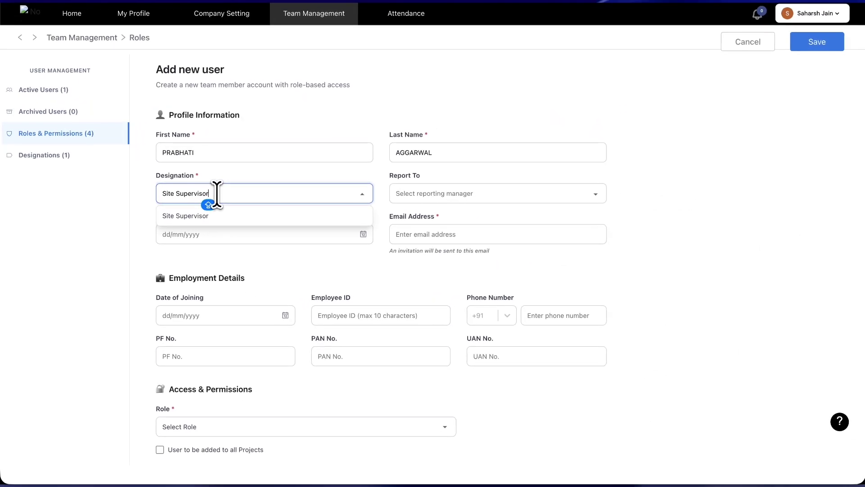
pyautogui.press('BackSpace')
pyautogui.press('BackSpace')
pyautogui.press('BackSpace')
pyautogui.press('BackSpace')
pyautogui.press('BackSpace')
pyautogui.press('BackSpace')
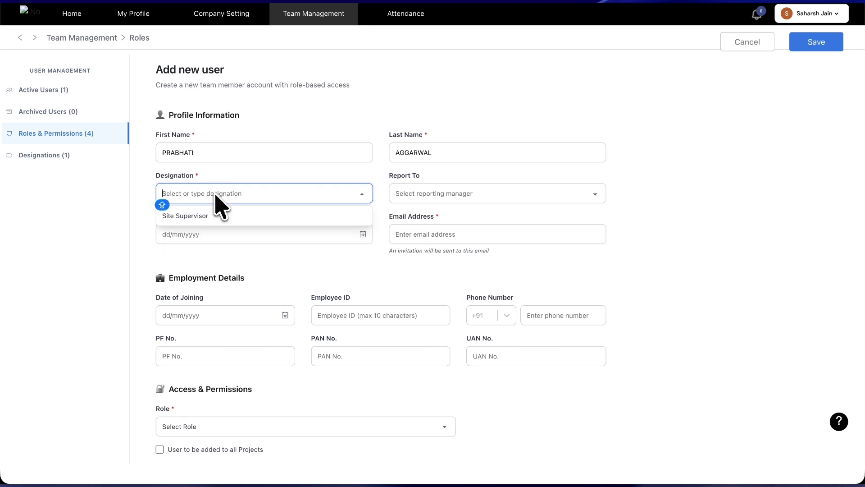
pyautogui.write('Customer Success Manager')
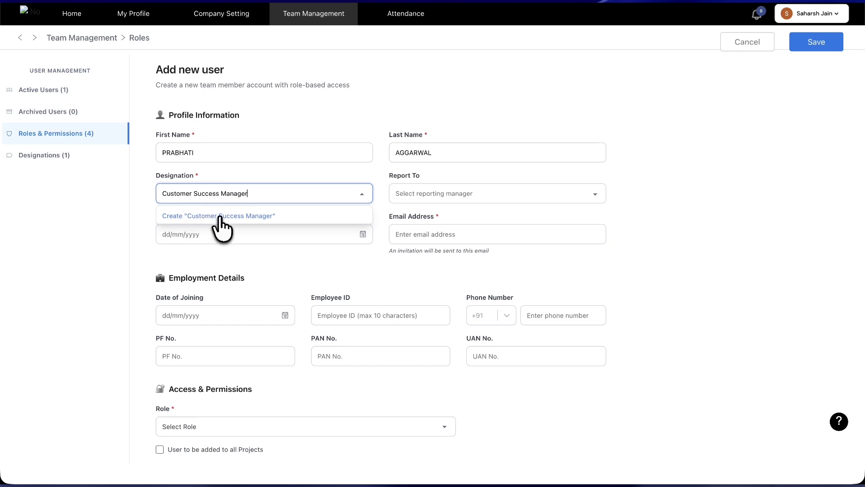
pyautogui.click(220, 215)
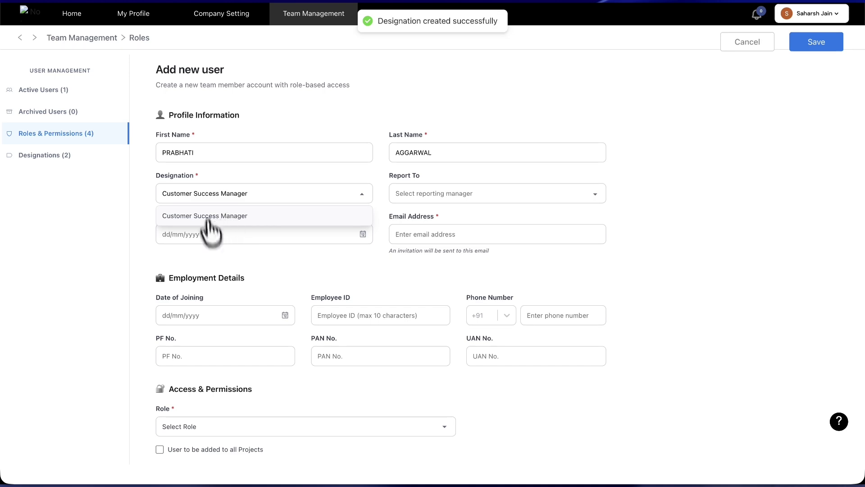
pyautogui.click(151, 208)
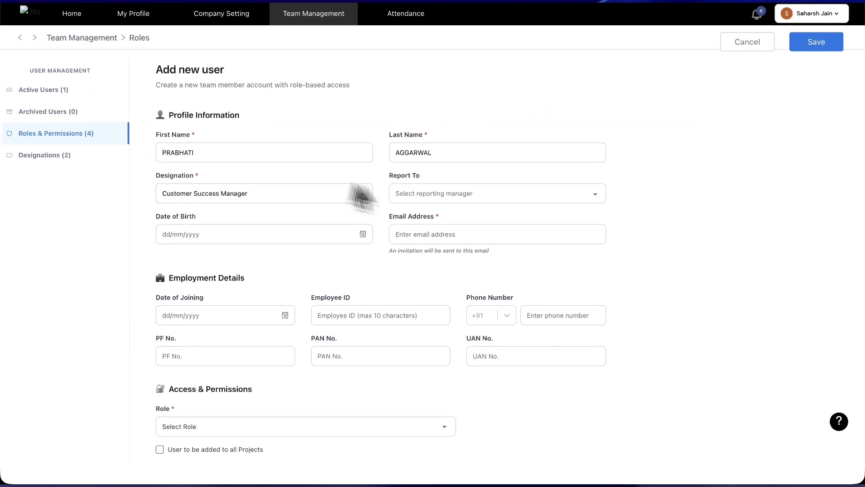
pyautogui.click(421, 193)
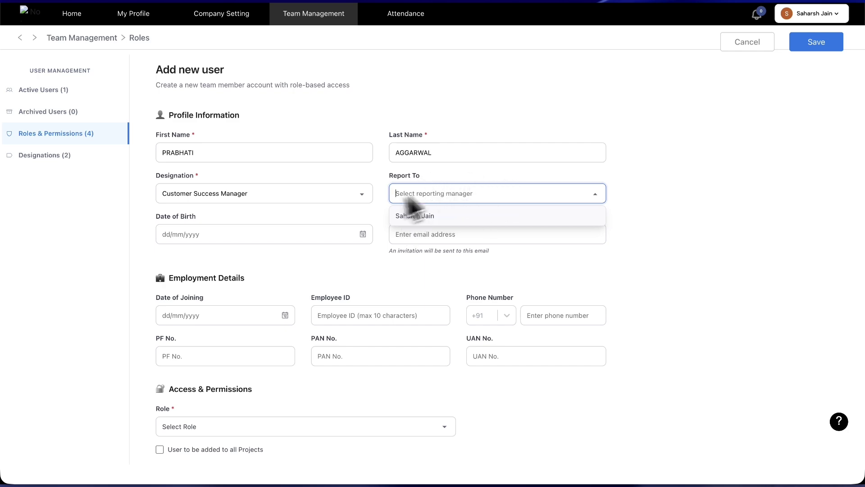
pyautogui.click(316, 259)
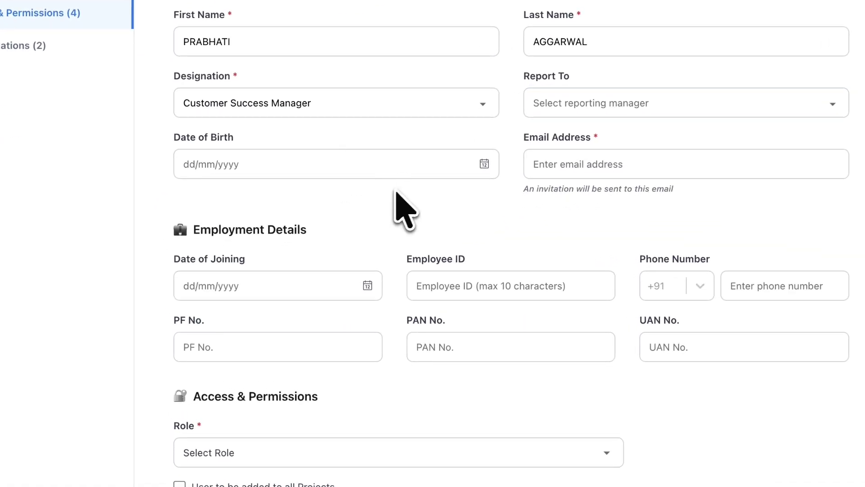
# Step: Enter the new member's email address, fixing the domain until no format error shows
pyautogui.click(697, 164)
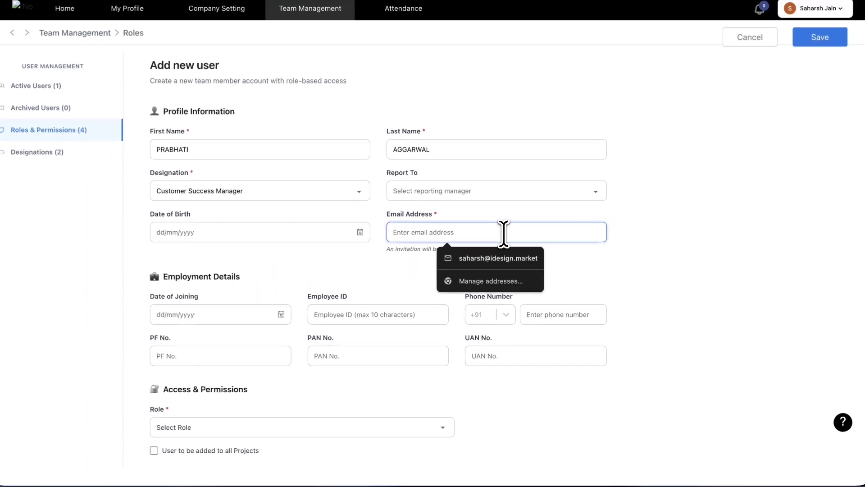
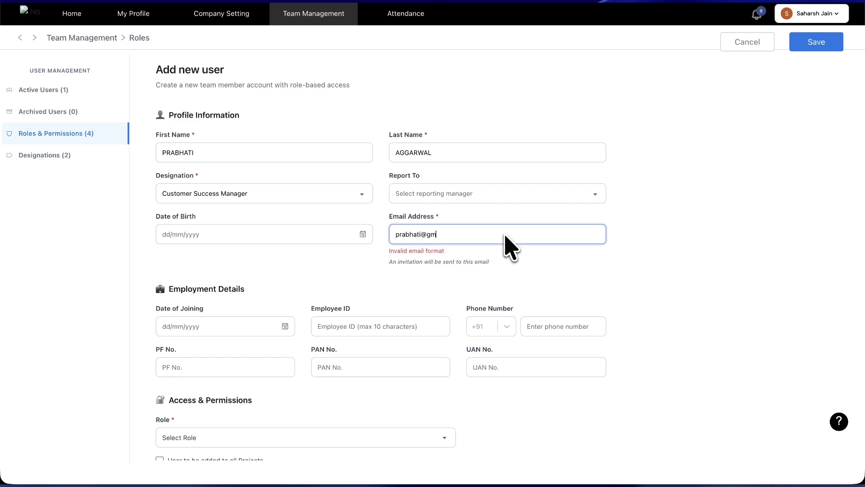
pyautogui.write('com')
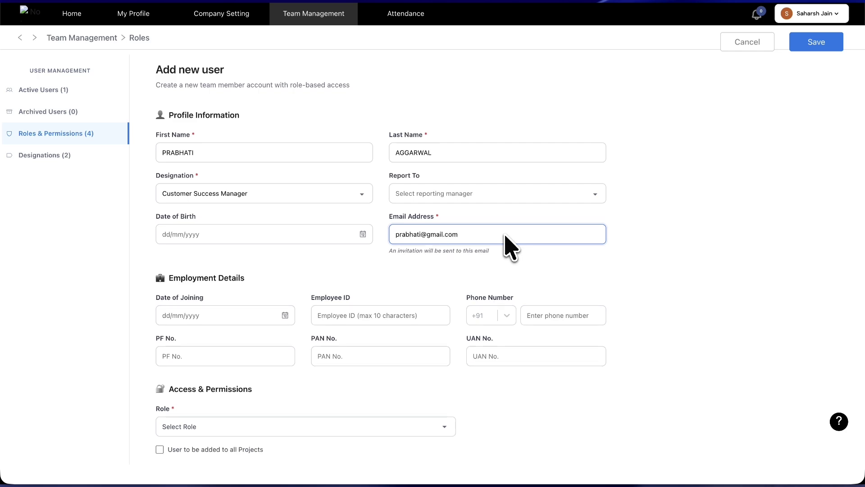
pyautogui.press('BackSpace')
pyautogui.press('BackSpace')
pyautogui.press('BackSpace')
pyautogui.press('BackSpace')
pyautogui.press('BackSpace')
pyautogui.press('BackSpace')
pyautogui.press('BackSpace')
pyautogui.press('BackSpace')
pyautogui.press('BackSpace')
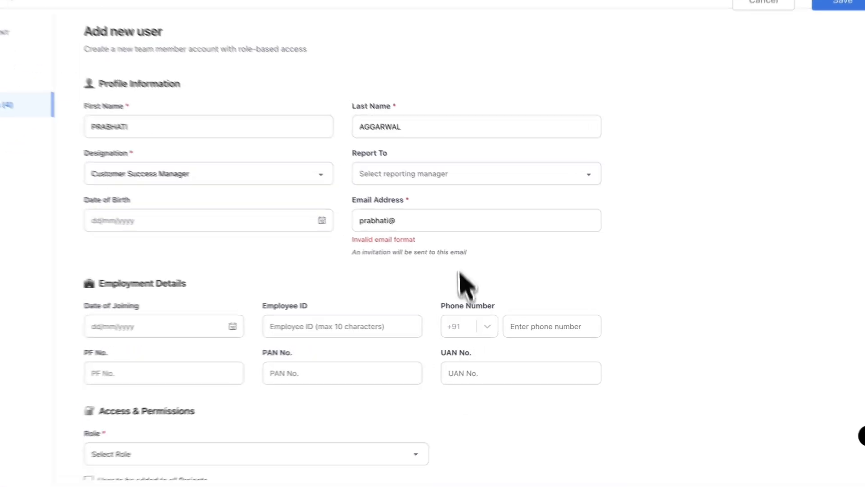
pyautogui.click(434, 197)
pyautogui.write('gm')
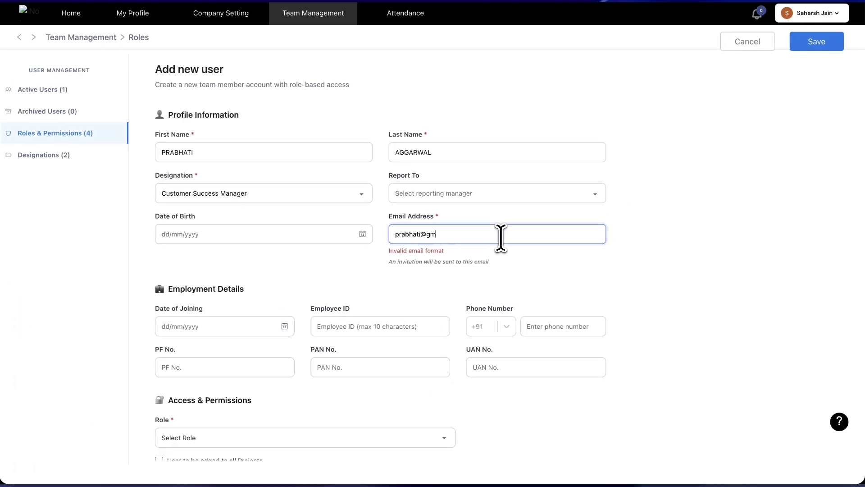
pyautogui.write('ail.com')
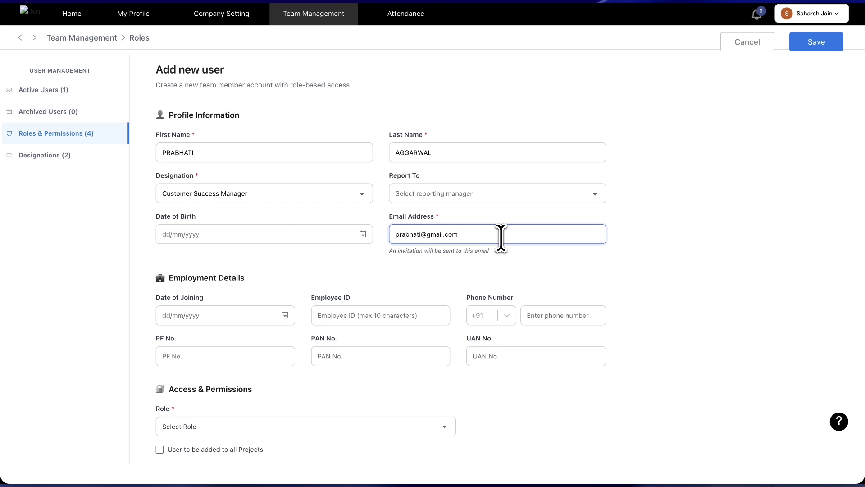
pyautogui.scroll(-1, 450, 261)
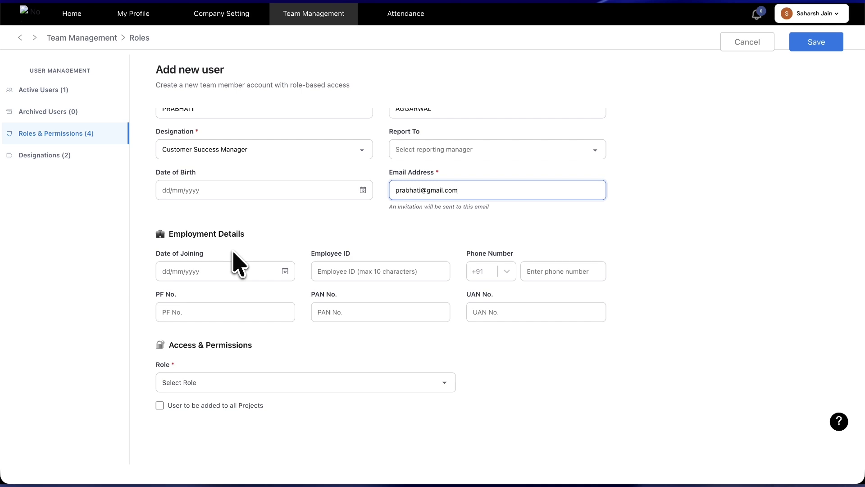
# Step: Assign the Project Lead role and review its per-module permissions table
pyautogui.click(227, 387)
pyautogui.scroll(-3, 228, 388)
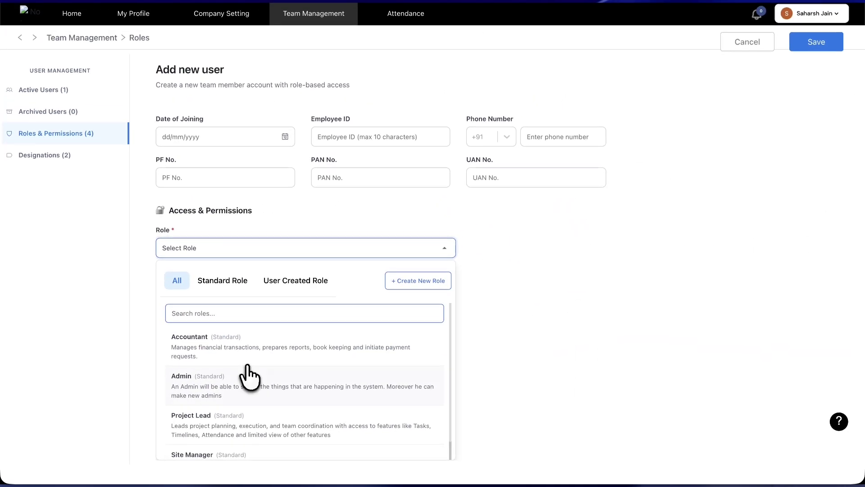
pyautogui.scroll(-1, 254, 374)
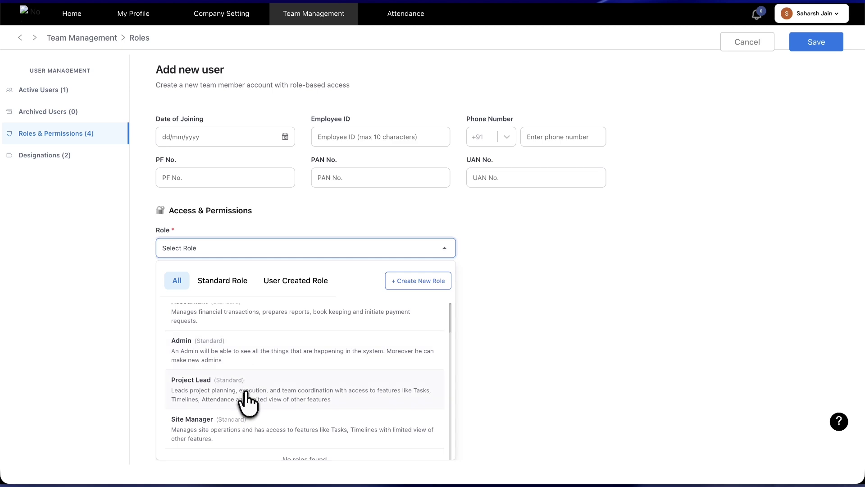
pyautogui.click(247, 396)
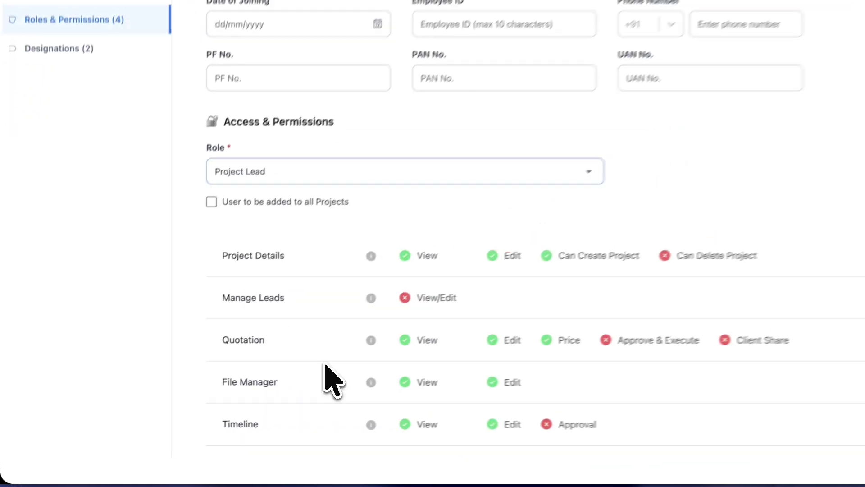
pyautogui.scroll(-2, 505, 336)
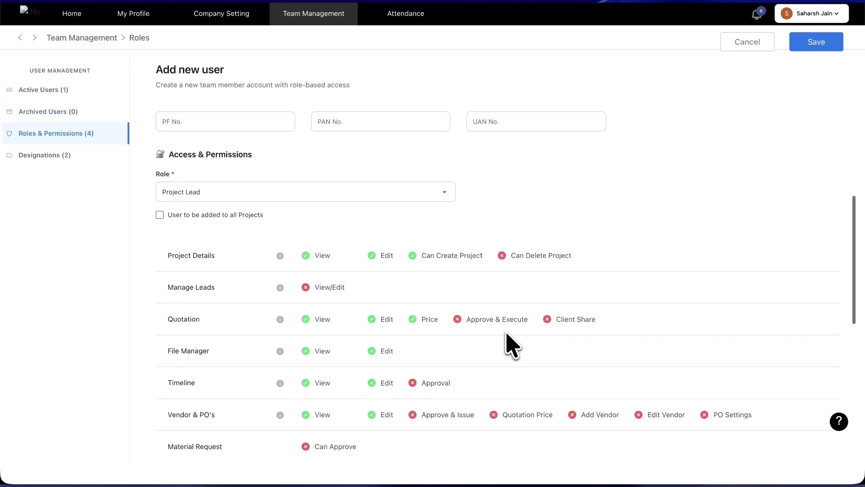
pyautogui.scroll(-2, 506, 334)
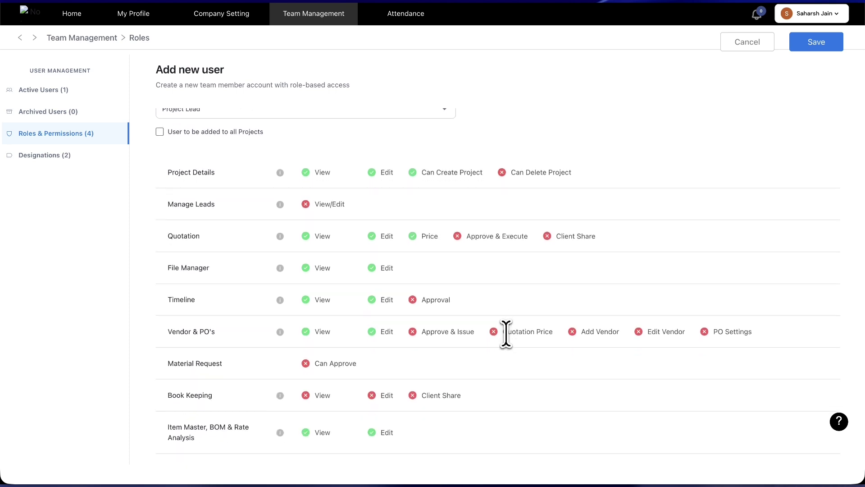
pyautogui.scroll(-4, 506, 335)
pyautogui.scroll(1, 506, 344)
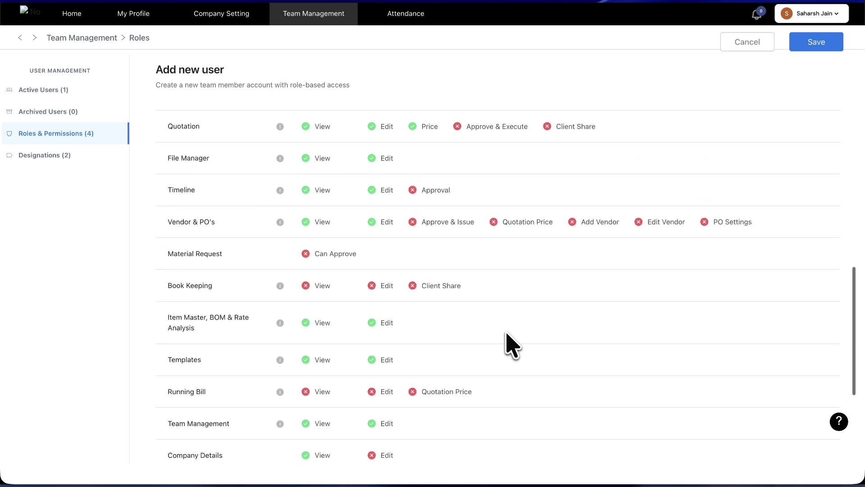
pyautogui.scroll(6, 506, 343)
pyautogui.click(426, 154)
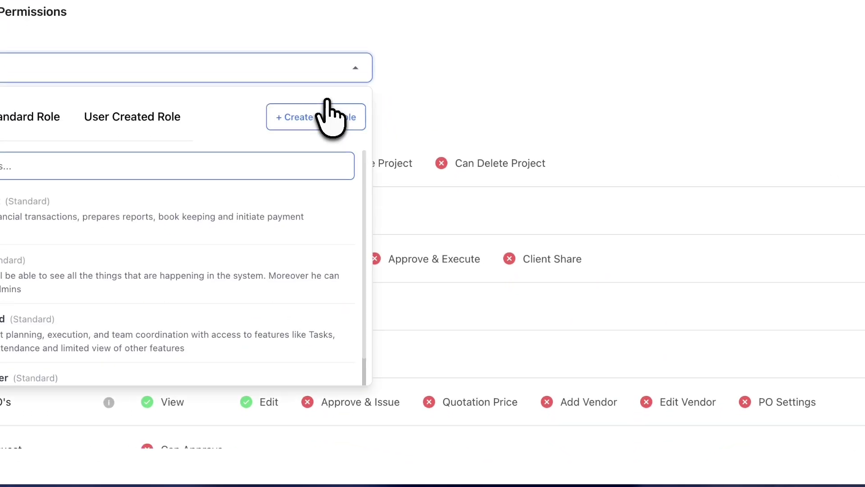
pyautogui.click(149, 118)
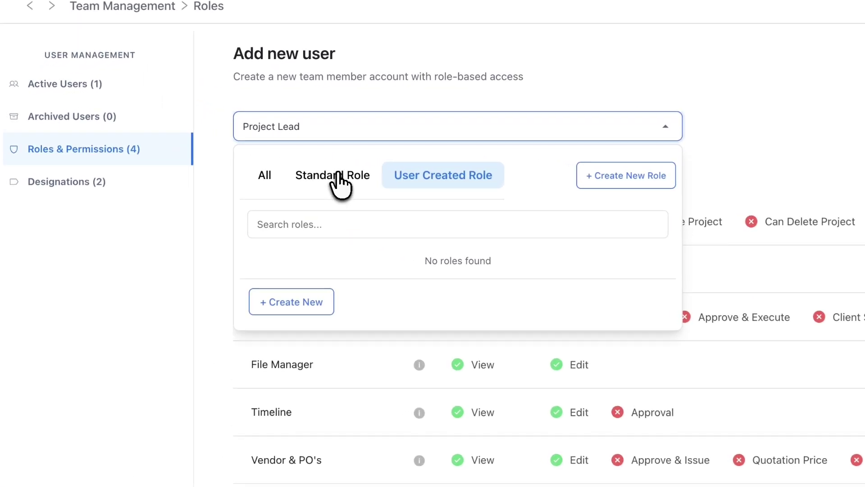
pyautogui.click(339, 177)
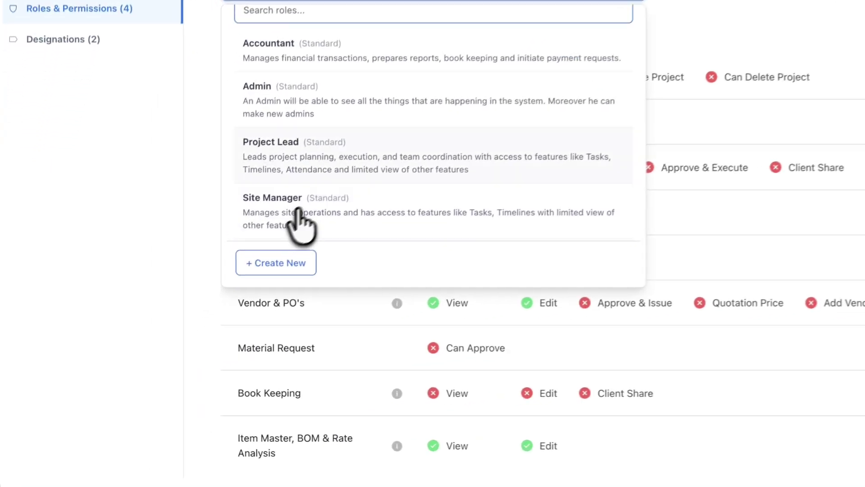
pyautogui.click(619, 122)
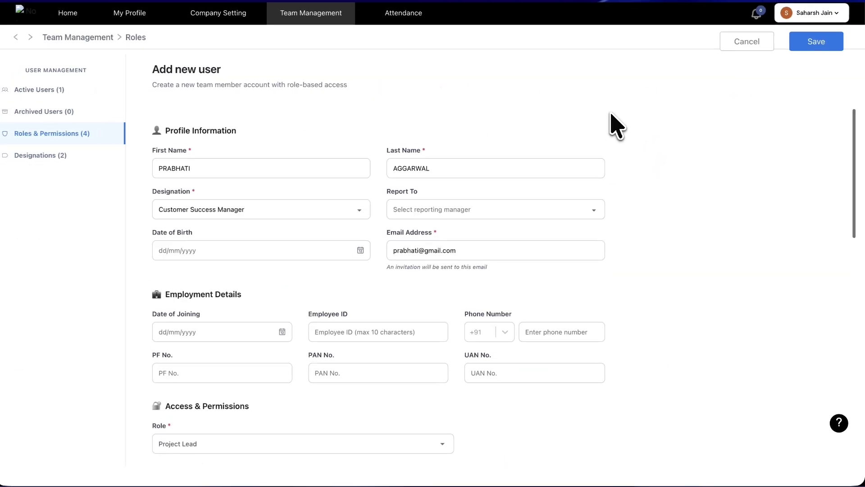
pyautogui.scroll(-1, 617, 126)
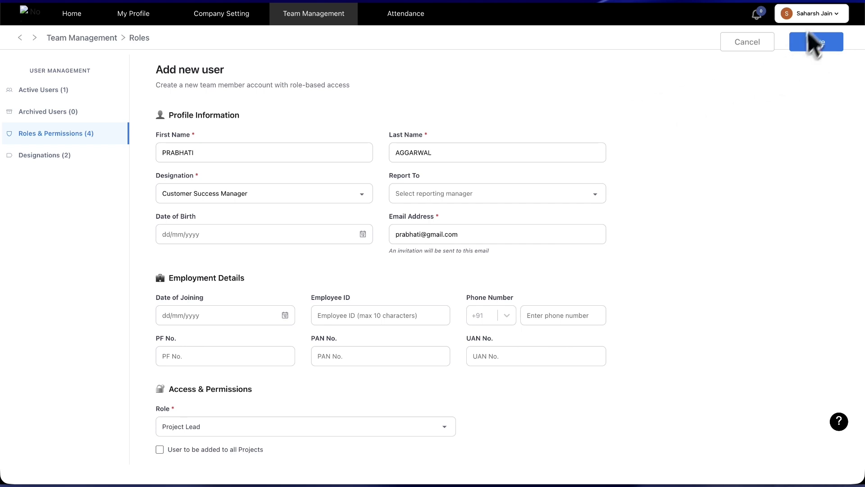
pyautogui.scroll(-3, 516, 333)
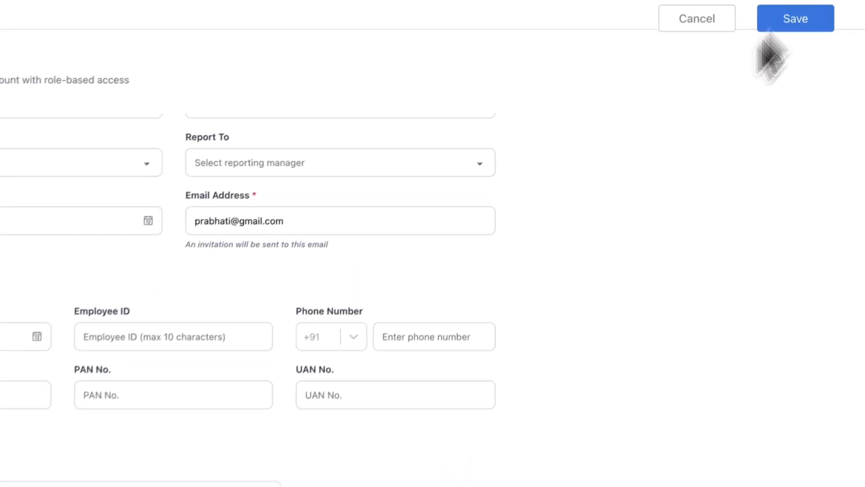
# Step: Save the new member, replacing the already-registered email, and dismiss the success dialog
pyautogui.click(787, 27)
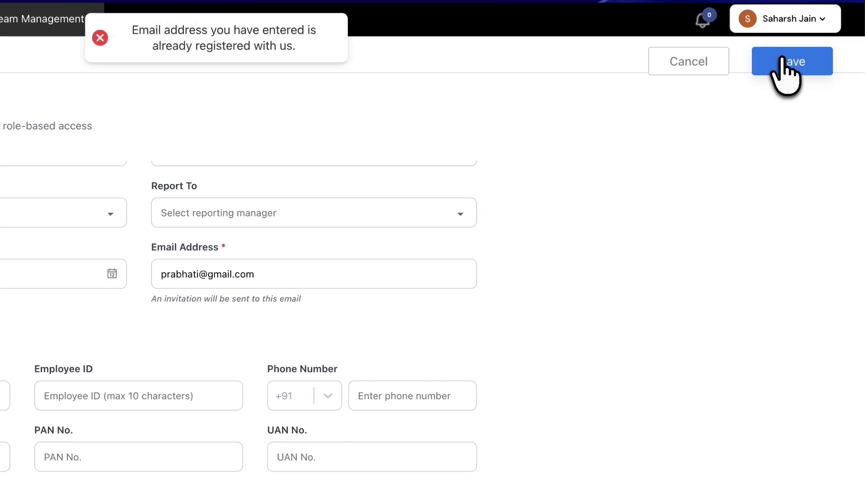
pyautogui.click(217, 274)
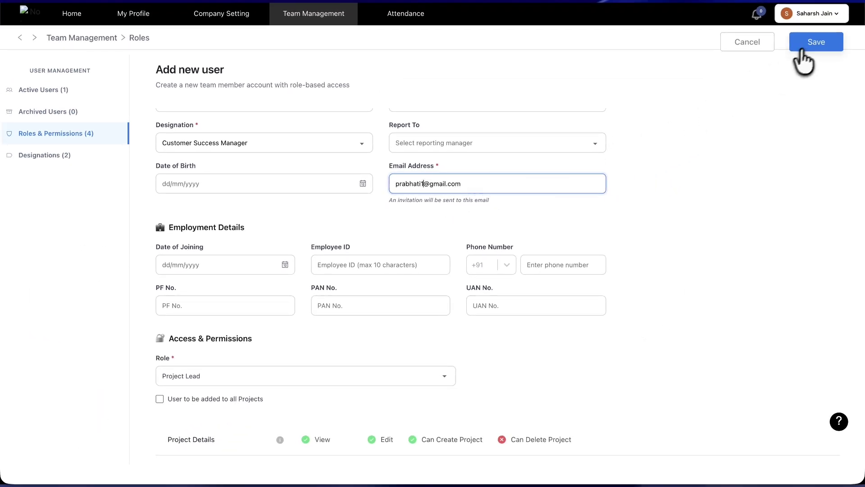
pyautogui.click(817, 36)
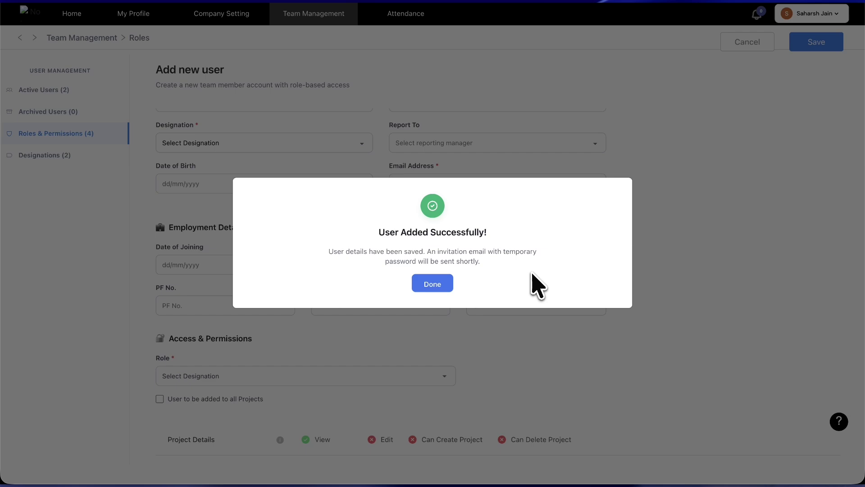
pyautogui.click(432, 283)
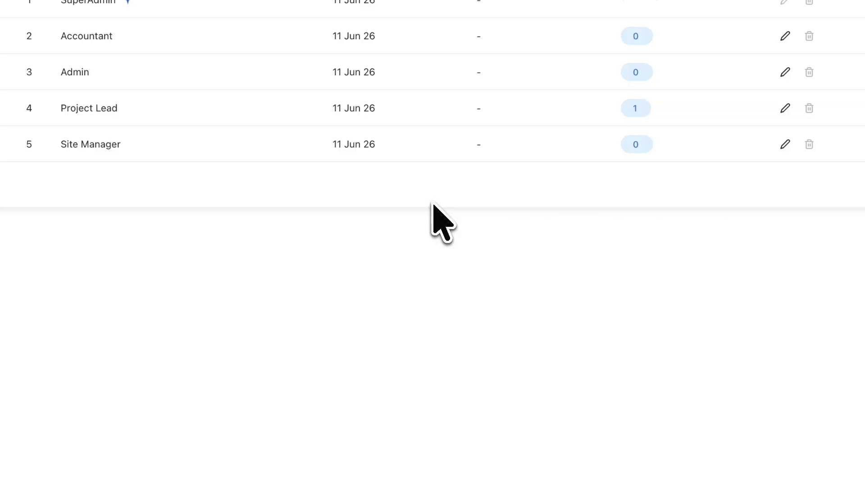